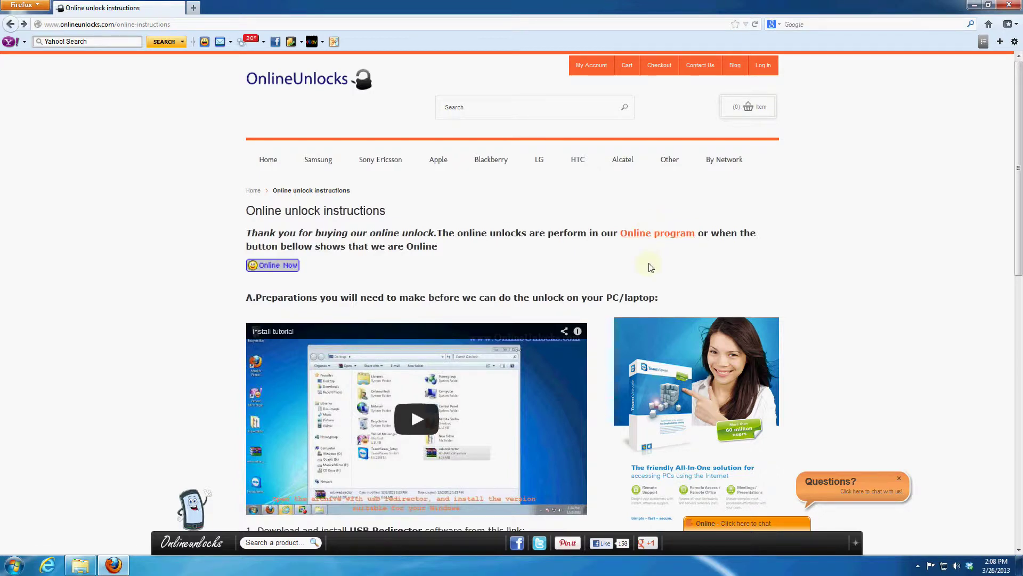
Scroll down the OnlineUnlocks instructions page to the USB Redirector and TeamViewer download links.
scroll(559, 266, down, 3)
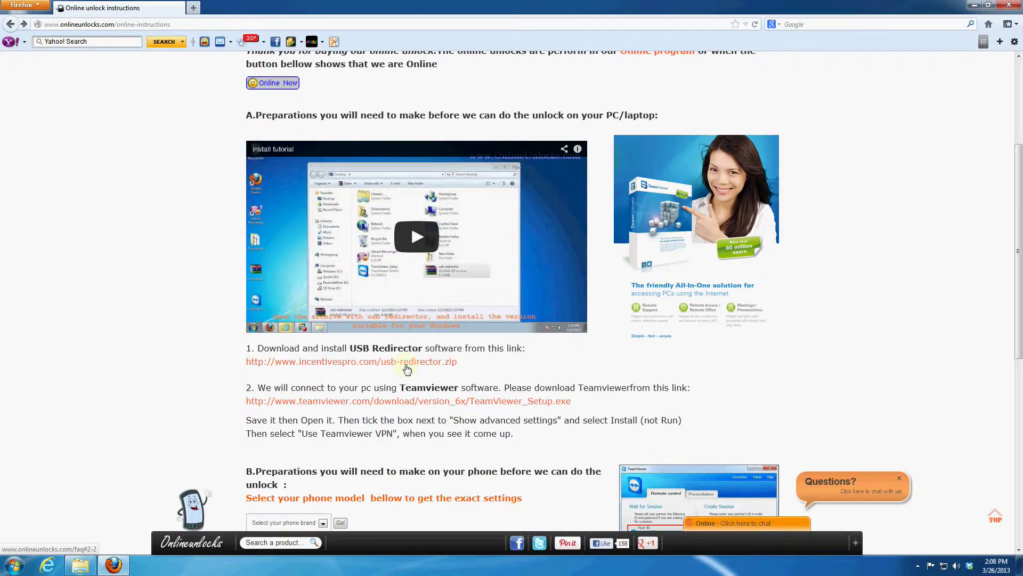
Download usb-redirector.zip and save it to the desktop.
click(389, 366)
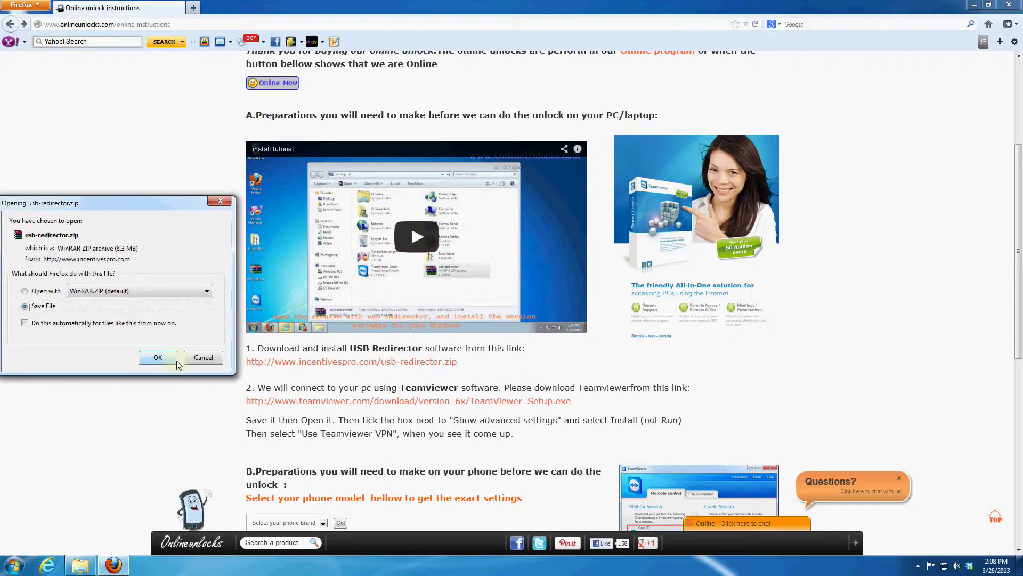
click(158, 357)
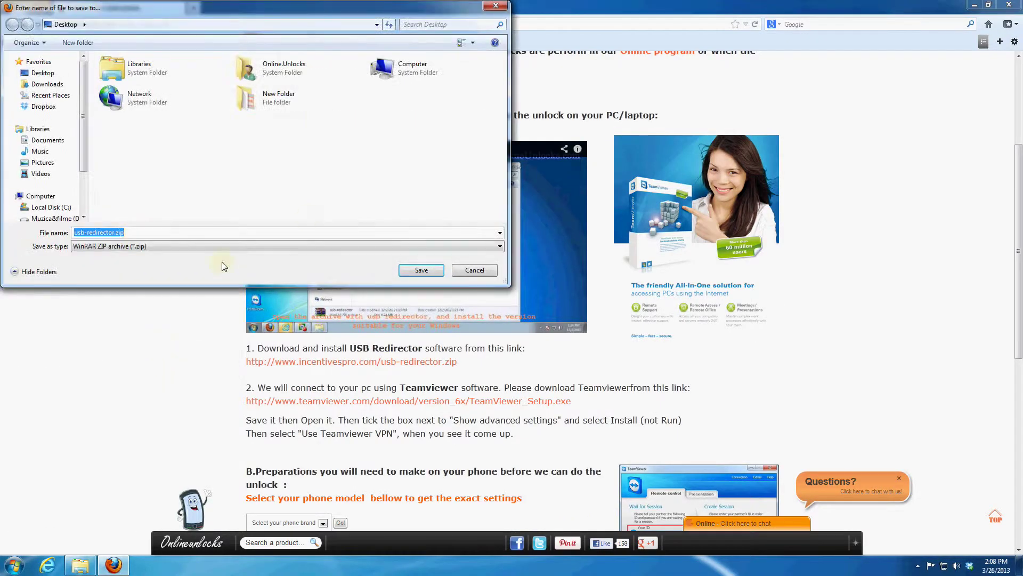
click(420, 271)
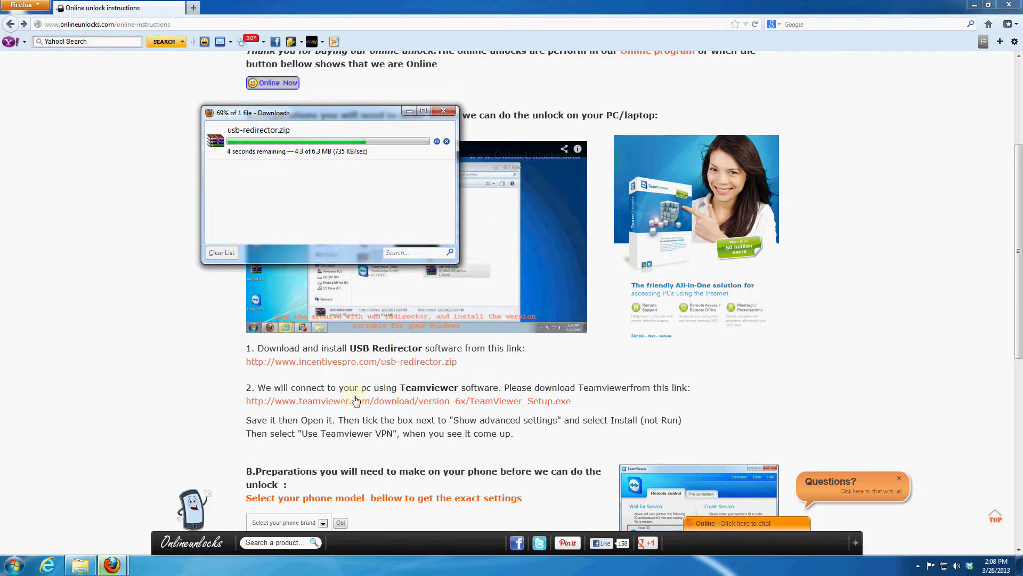
Download TeamViewer_Setup.exe to the desktop as well.
click(354, 401)
click(158, 288)
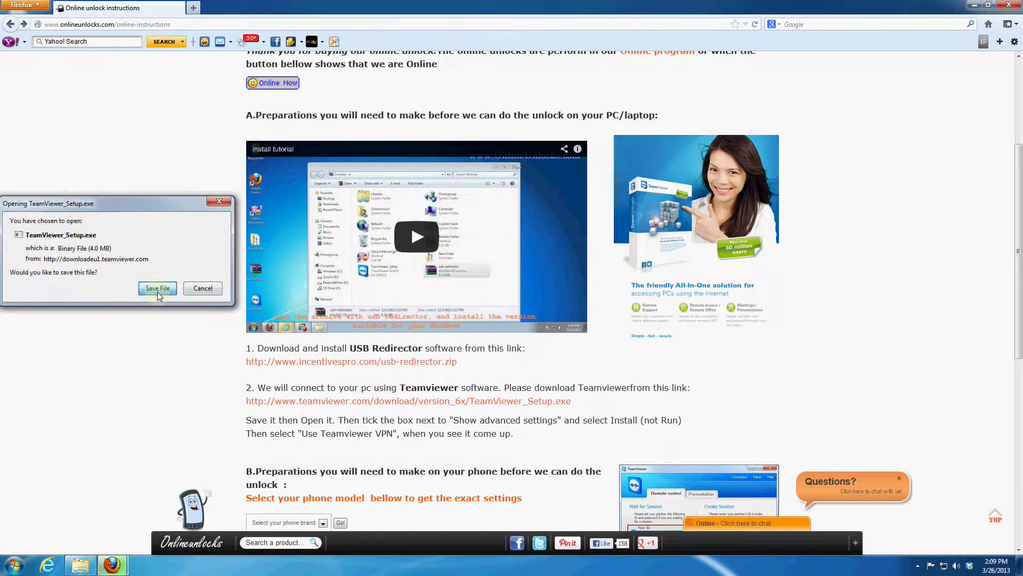
click(421, 270)
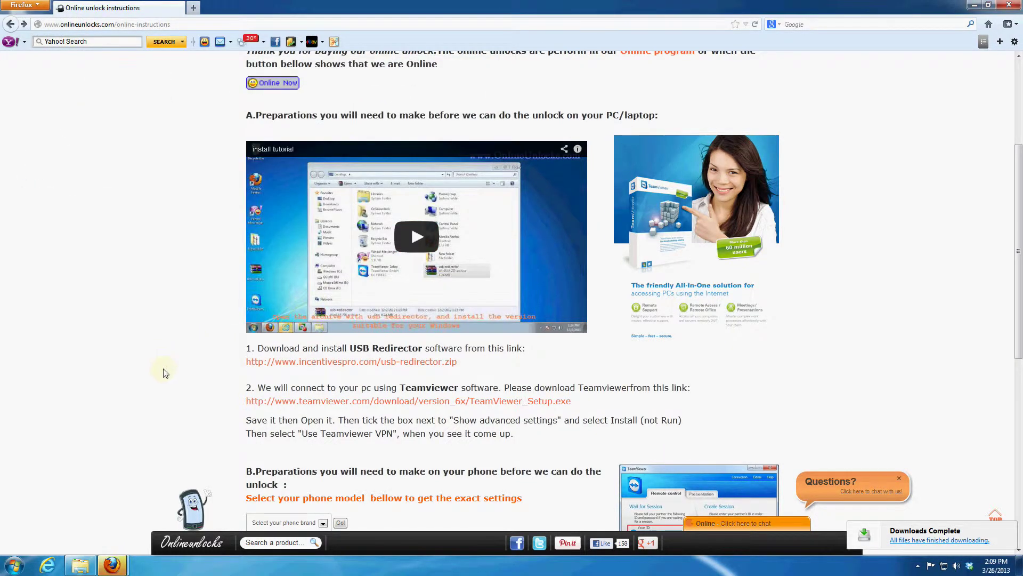
scroll(160, 338, down, 3)
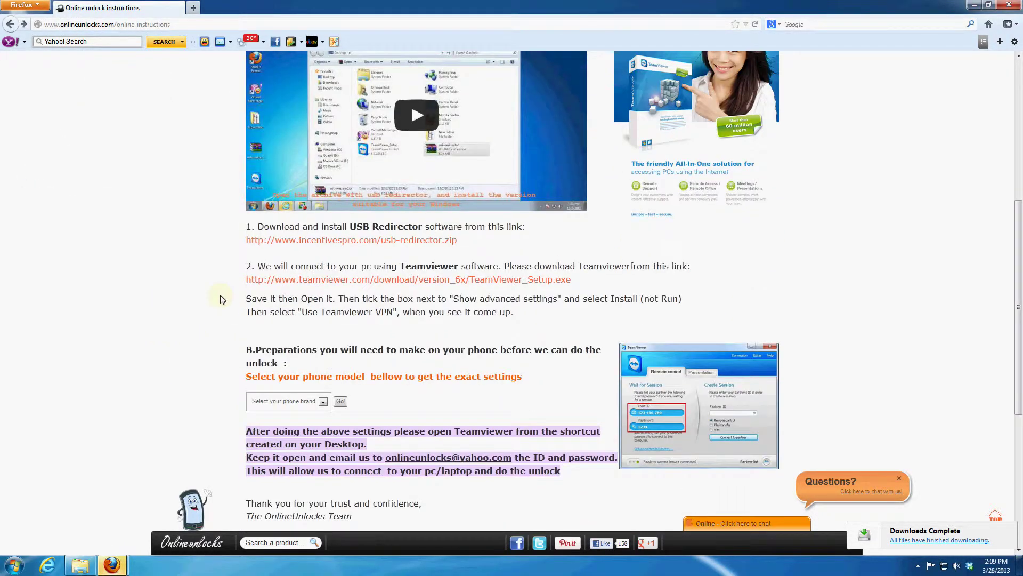
scroll(501, 294, up, 3)
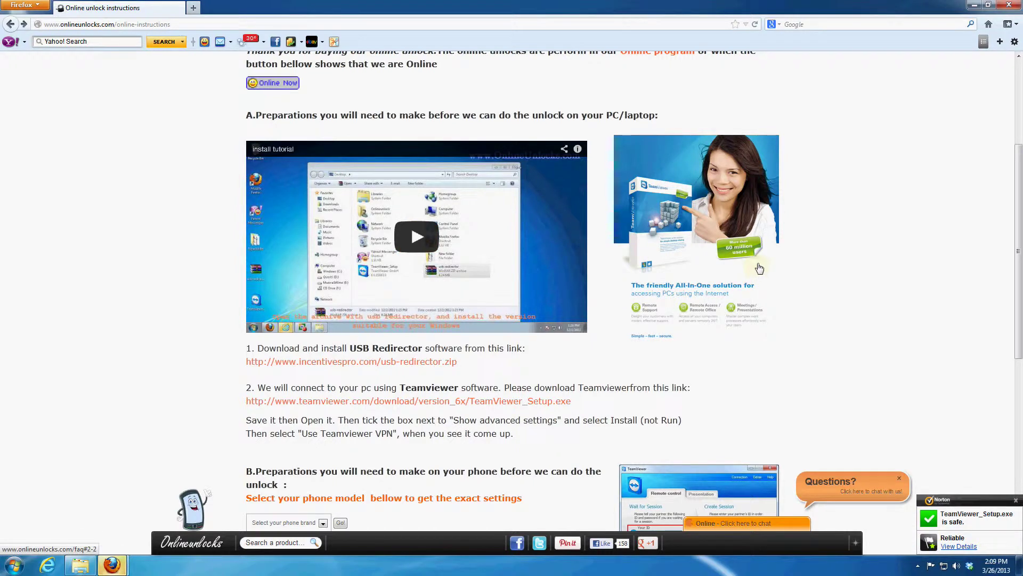
scroll(656, 293, down, 12)
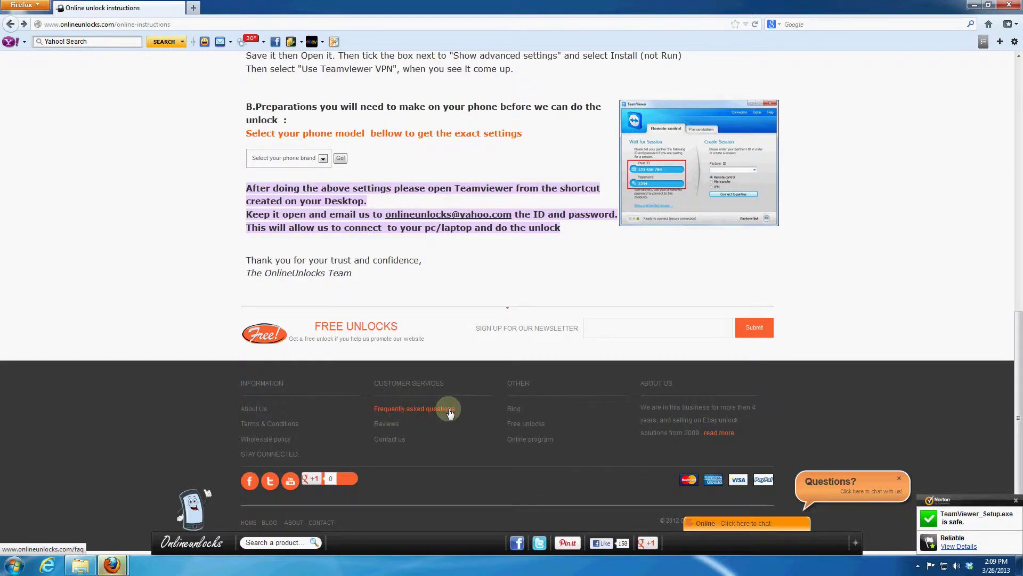
click(974, 4)
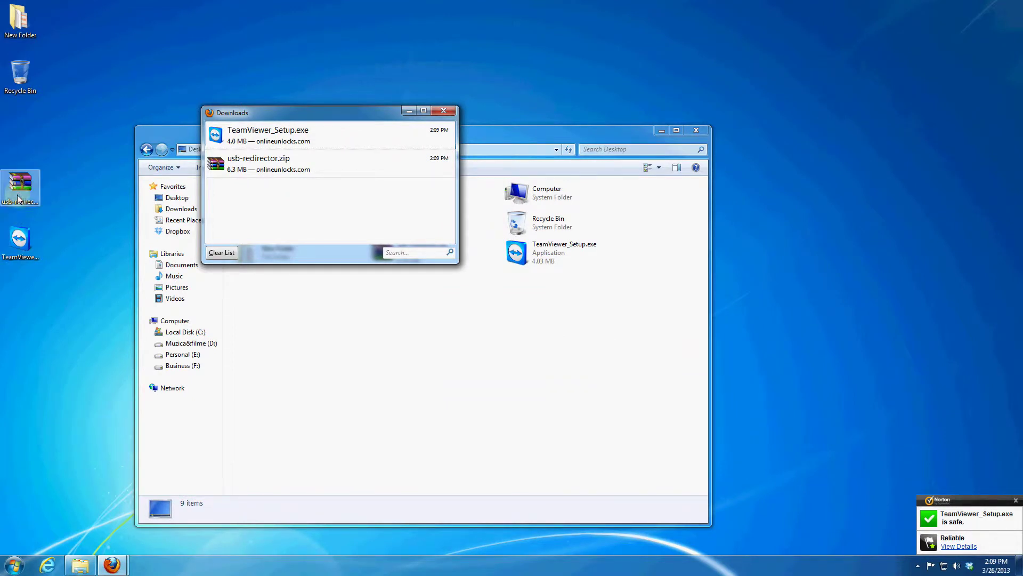
Open usb-redirector.zip in Windows Explorer to view its contents.
right_click(19, 197)
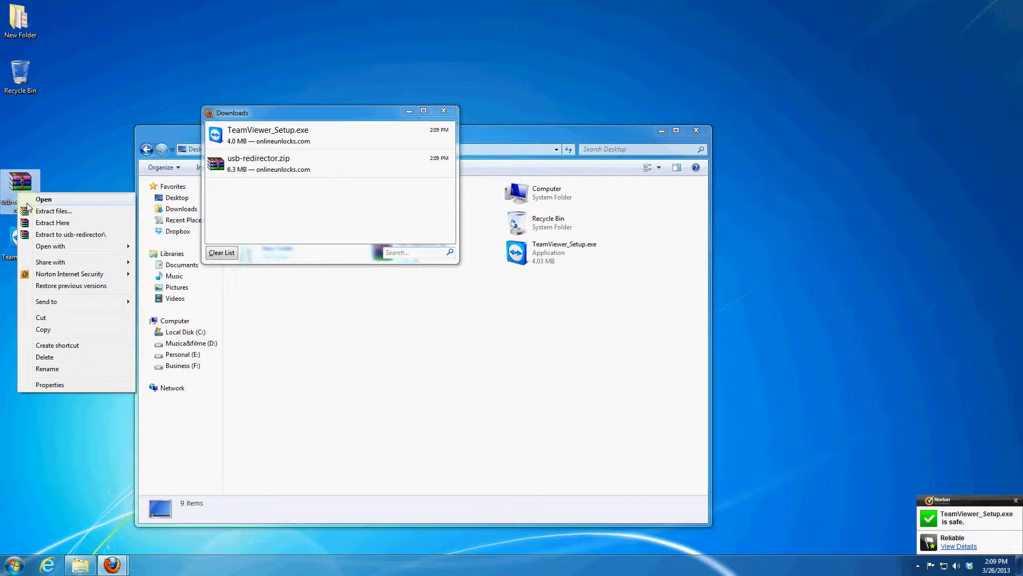
mouse_move(93, 247)
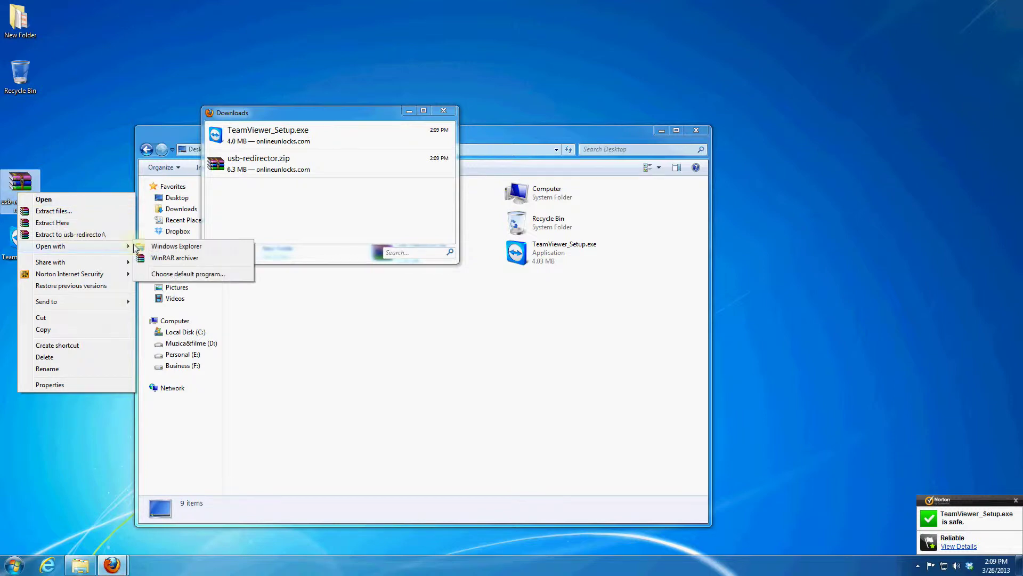
click(171, 247)
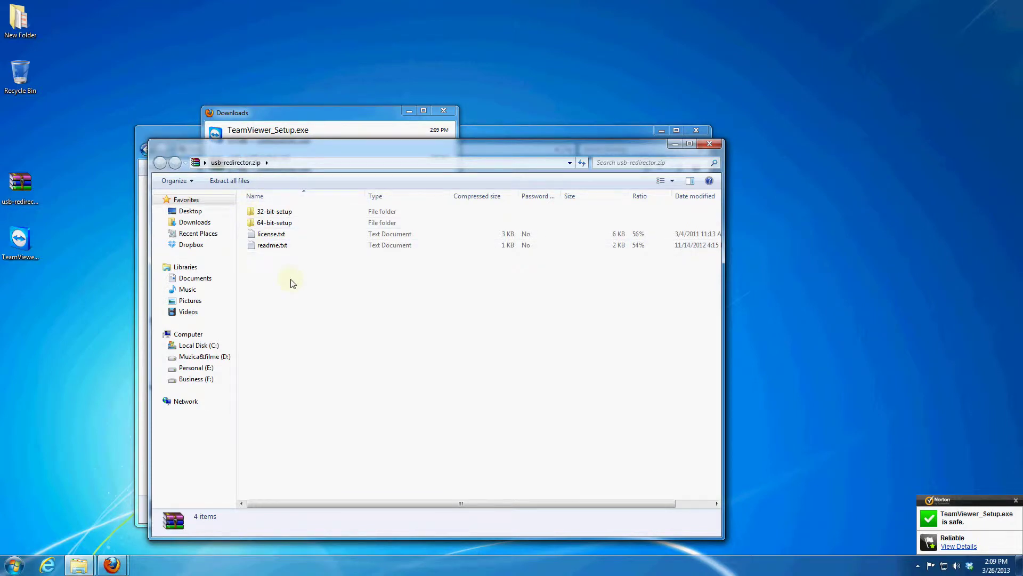
Run usbredirector_setup.exe from 32-bit-setup and dismiss the 32-bit-only error.
double_click(272, 212)
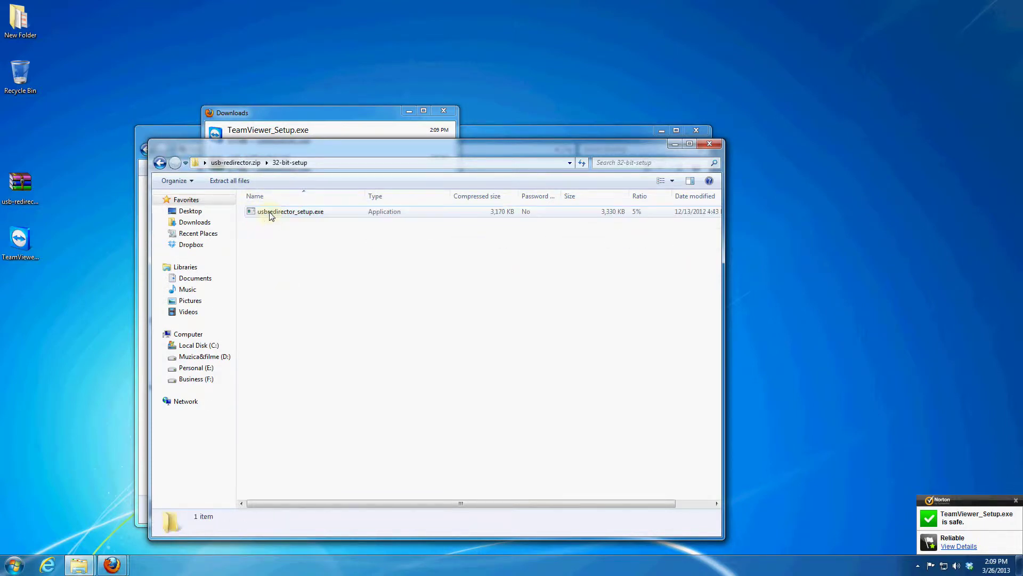
double_click(272, 212)
click(526, 303)
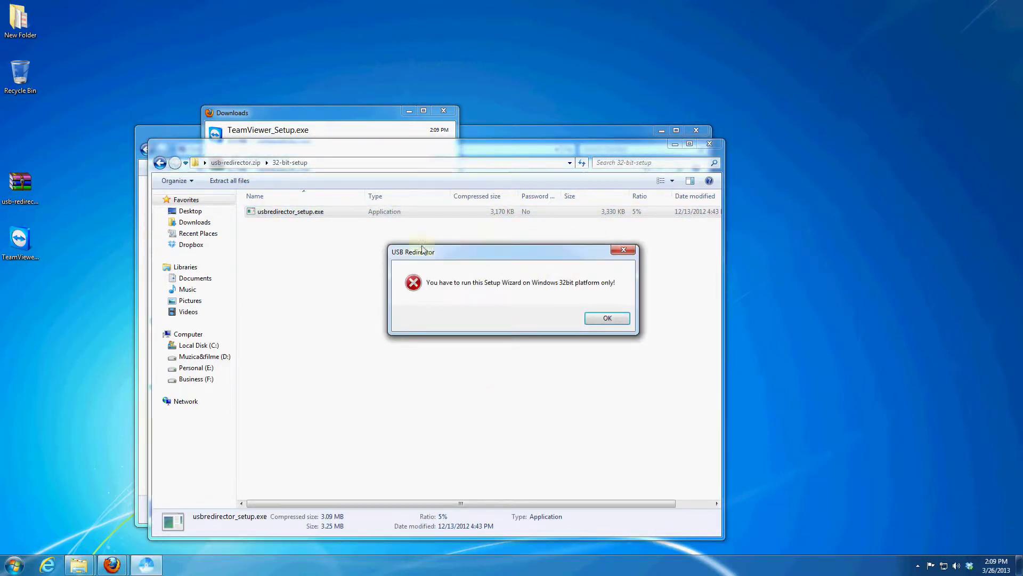
click(607, 318)
Launch the USB Redirector installer from the zip's 64-bit-setup folder.
click(240, 164)
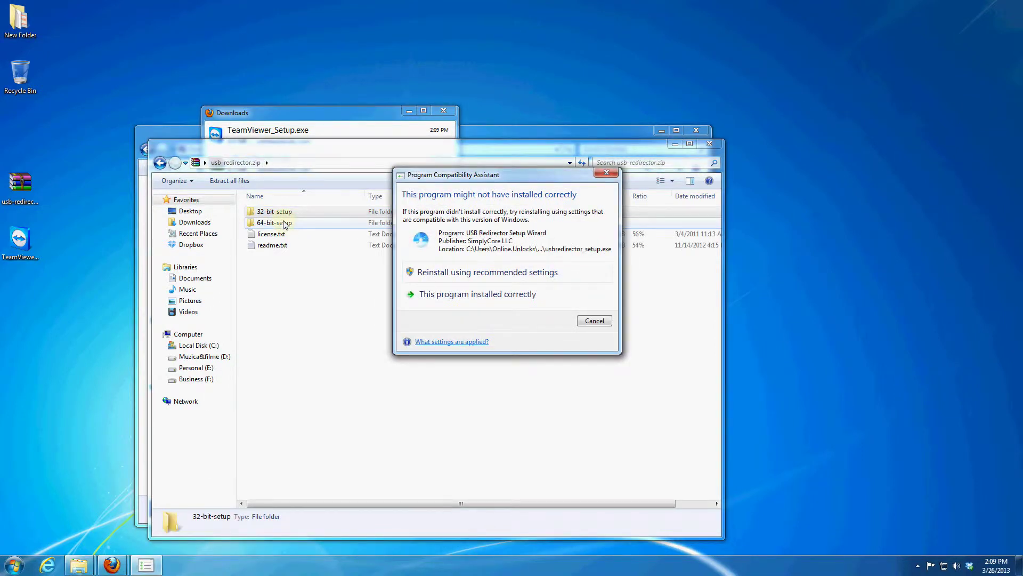
double_click(284, 224)
double_click(285, 212)
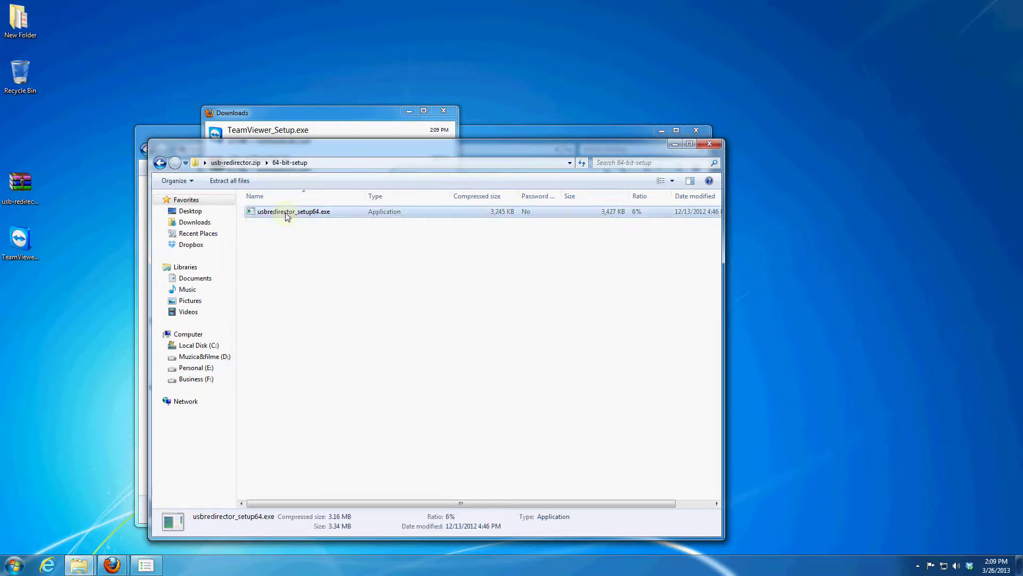
click(528, 303)
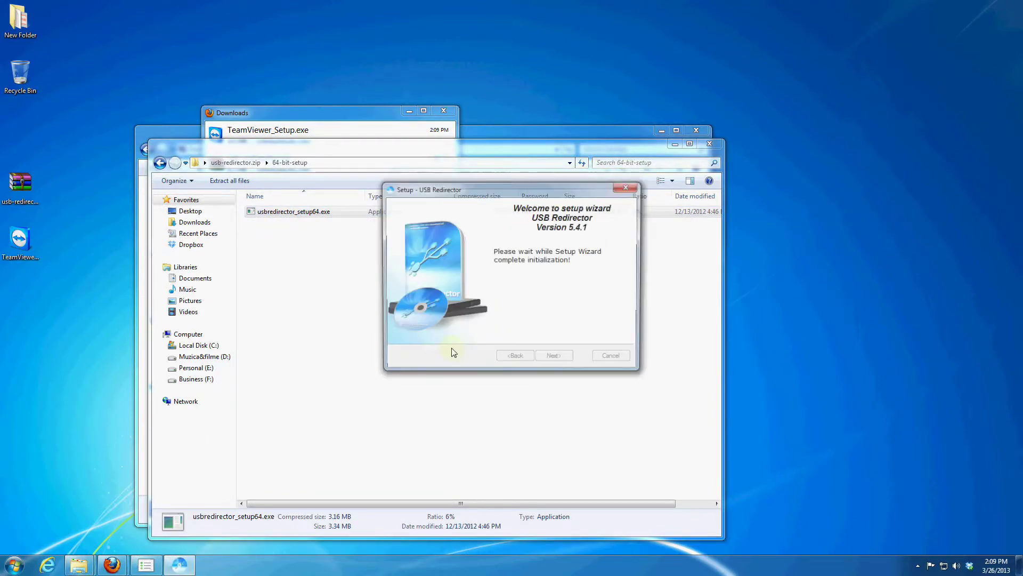
Accept the licence and install USB Redirector with the default settings.
click(556, 358)
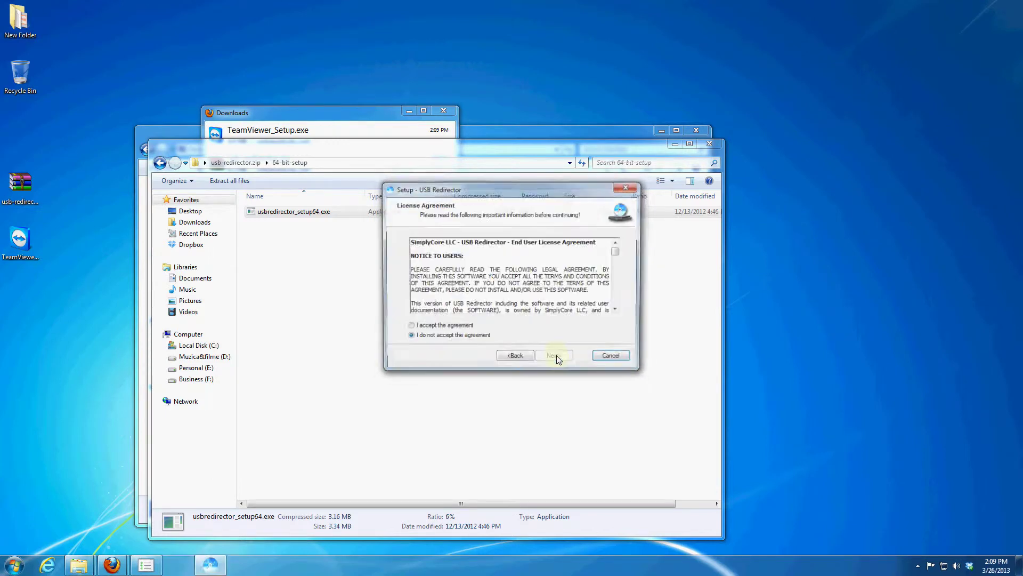
click(456, 327)
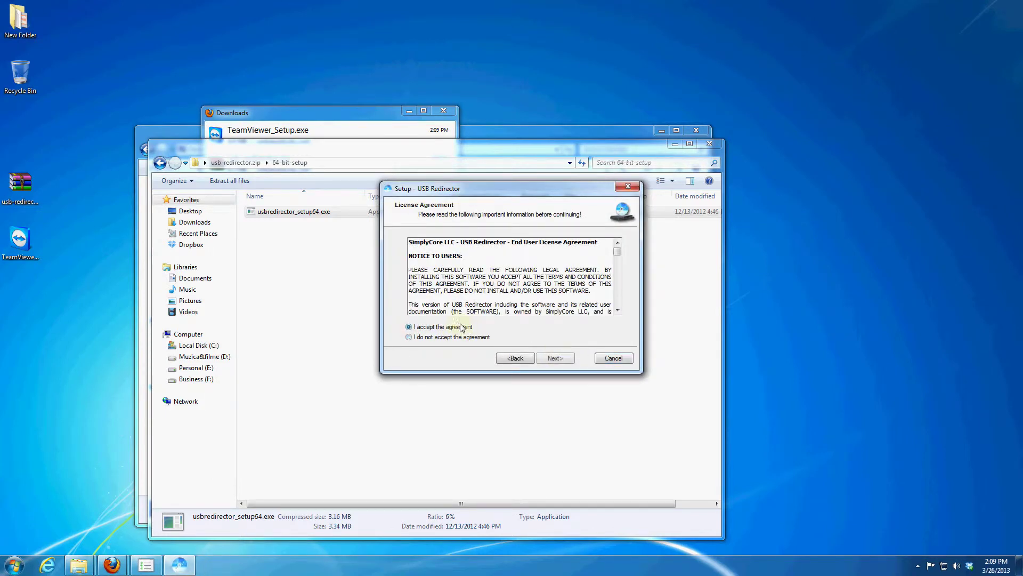
click(560, 356)
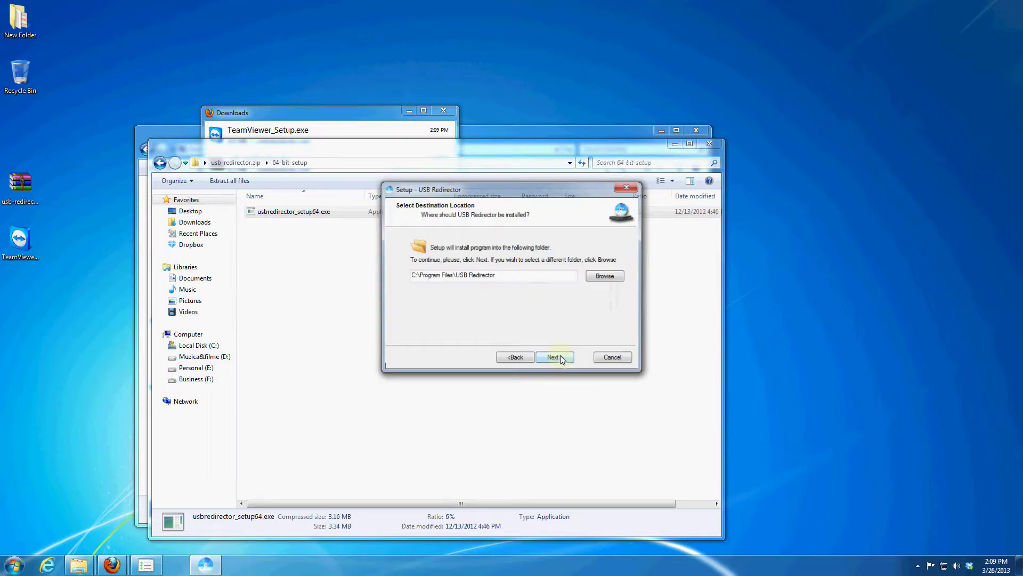
click(561, 356)
click(560, 356)
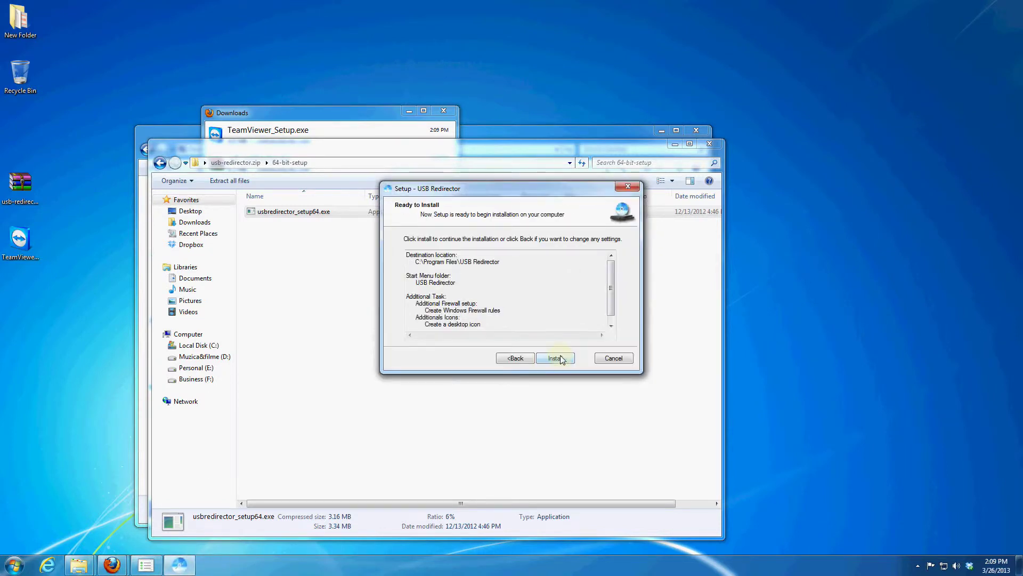
click(560, 356)
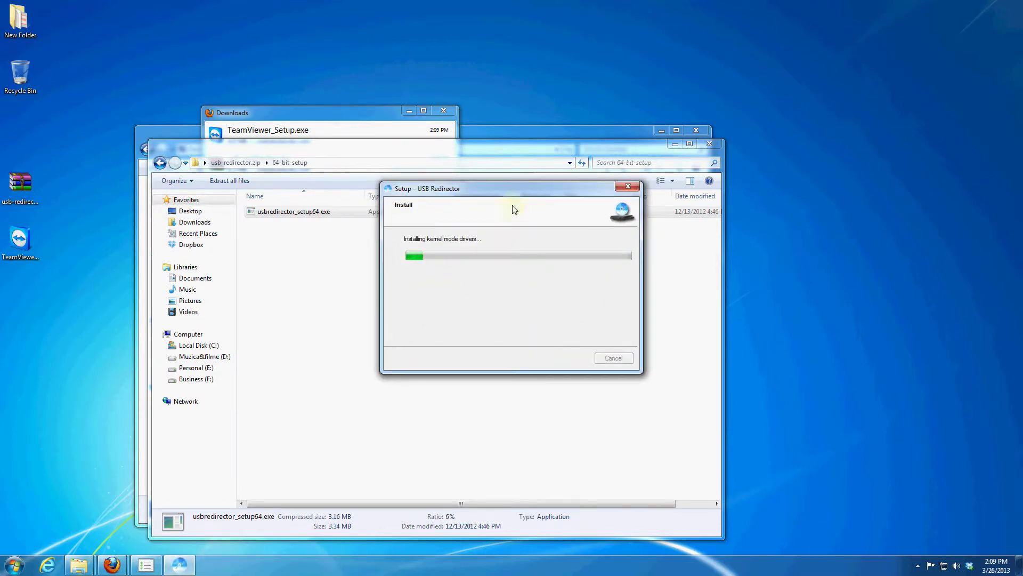
drag(505, 192, 791, 291)
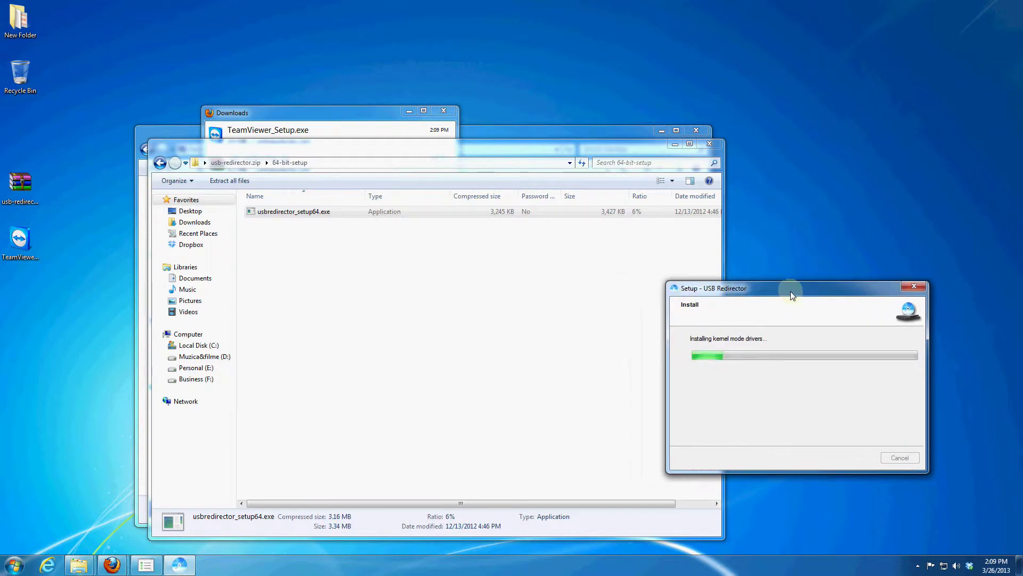
Launch TeamViewer_Setup.exe from the desktop and allow it to run.
click(20, 239)
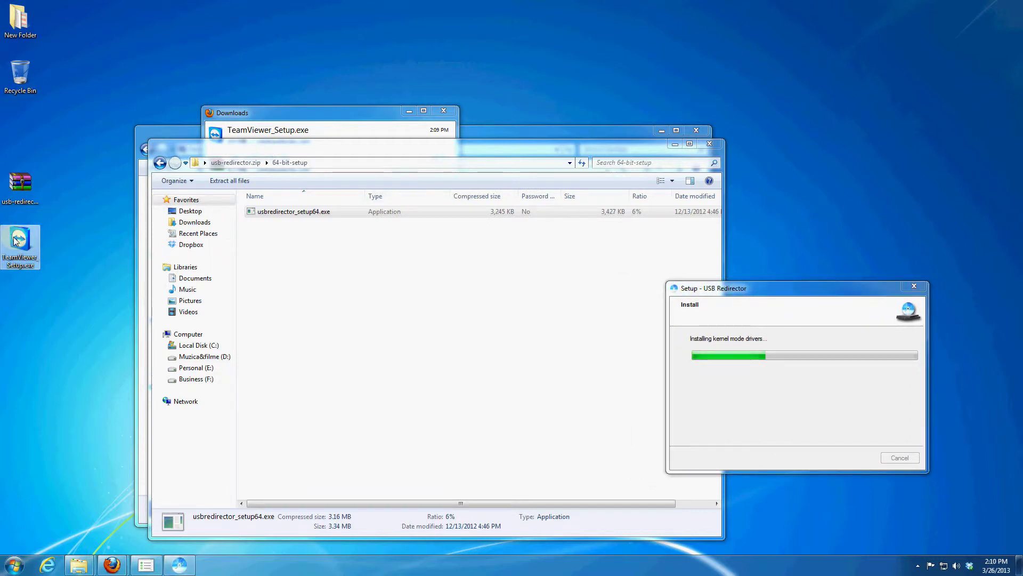
double_click(16, 241)
click(541, 292)
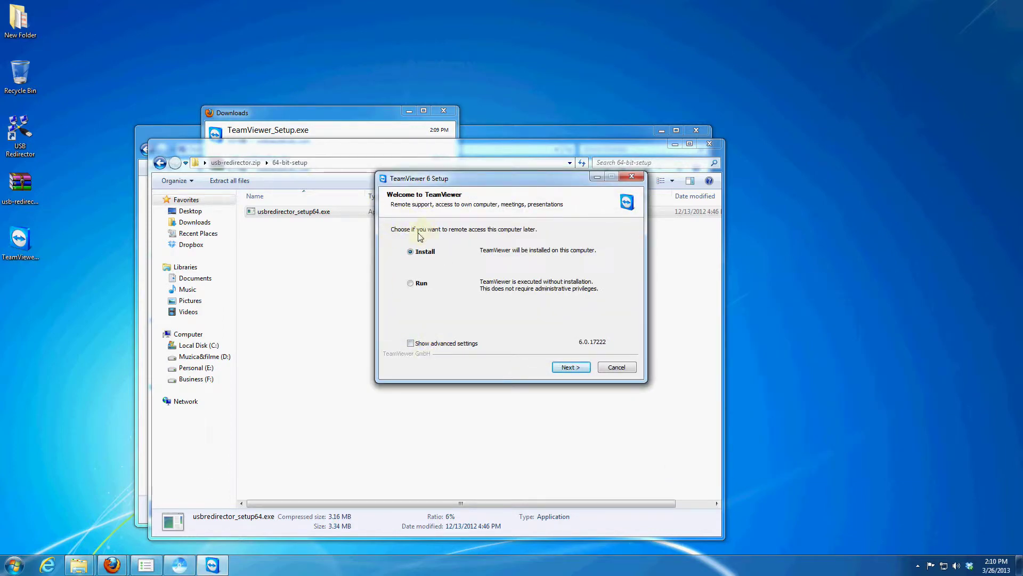
Show advanced settings, keep personal non-commercial use, and accept both licence terms.
click(411, 344)
click(616, 367)
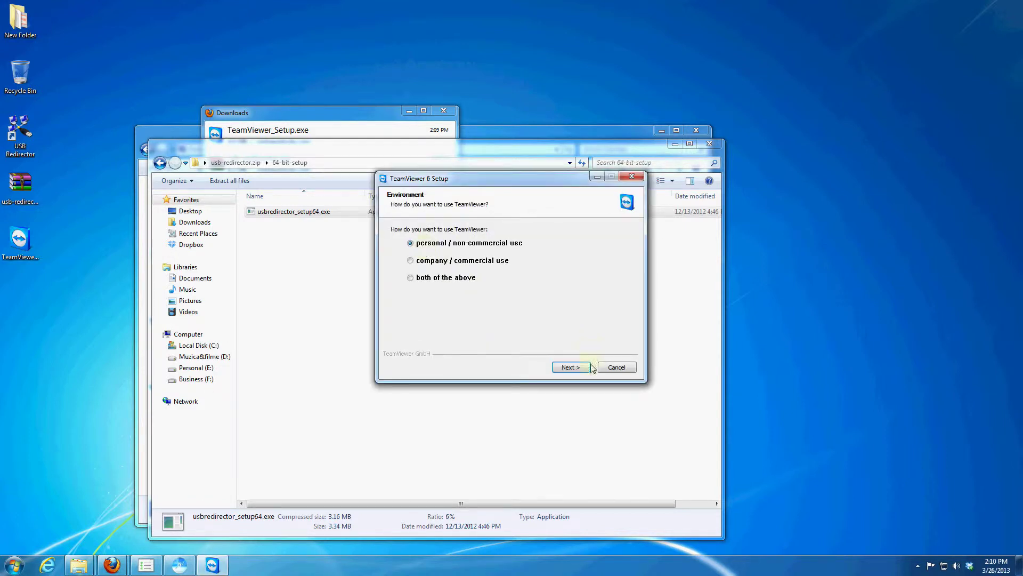
click(570, 367)
click(416, 328)
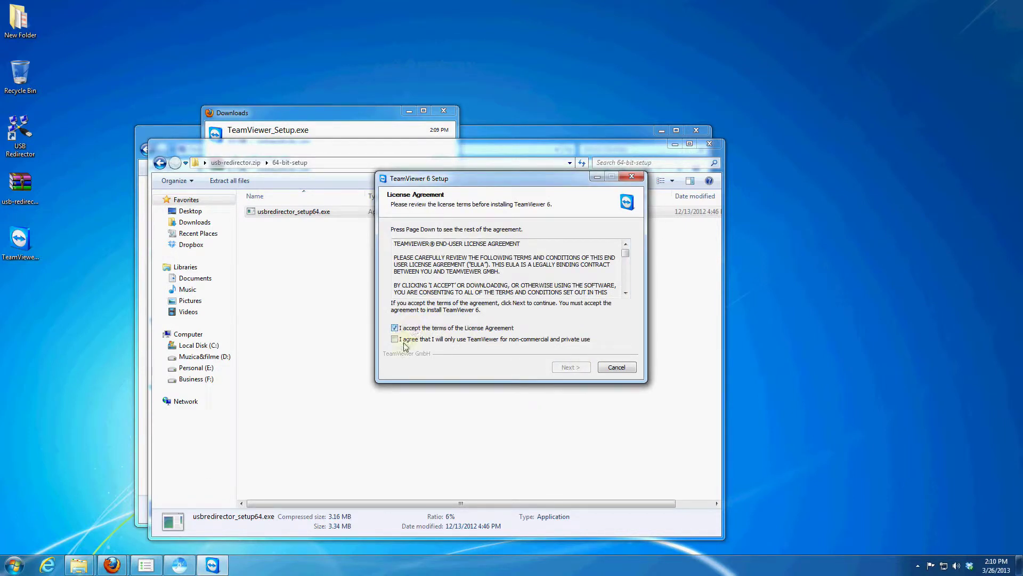
click(403, 341)
Keep the default installation type, VPN option and folder, and start installing TeamViewer.
click(568, 368)
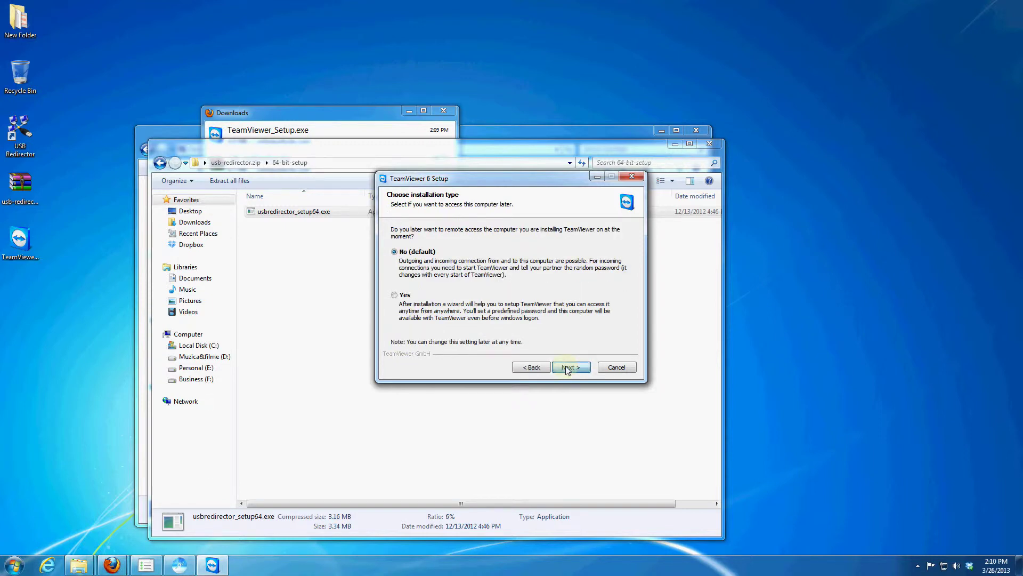
click(568, 368)
click(568, 368)
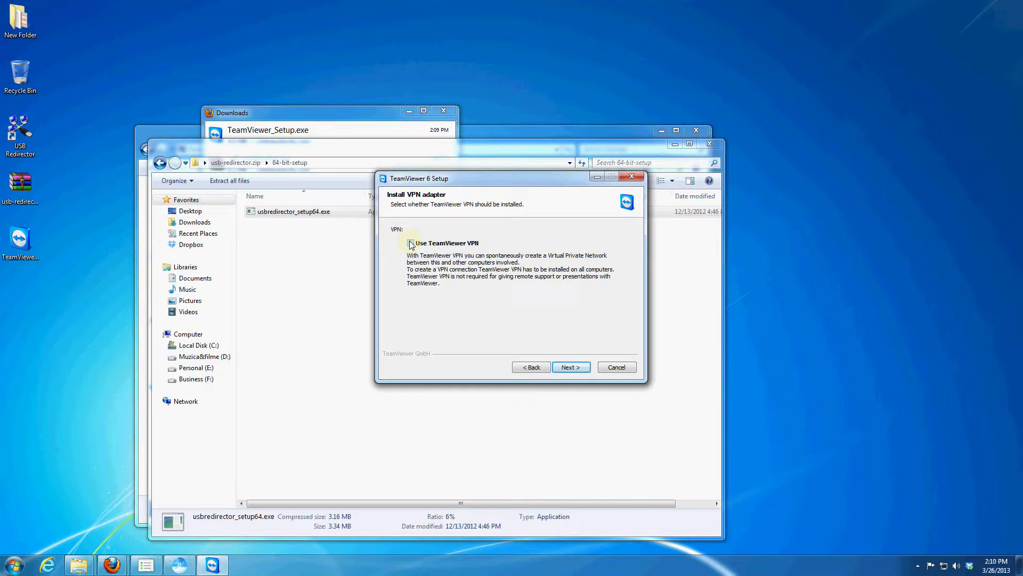
click(575, 367)
click(575, 368)
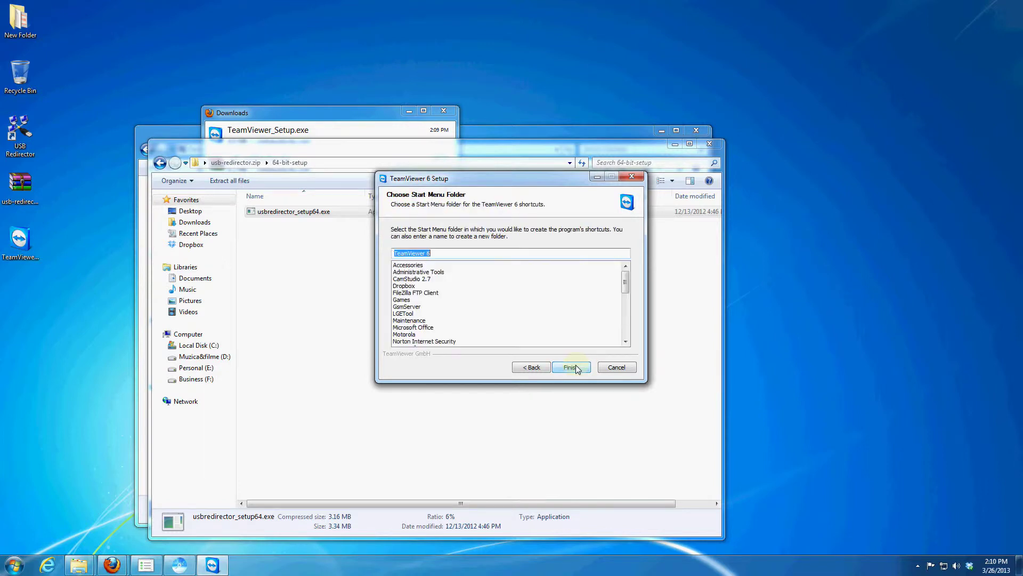
click(570, 367)
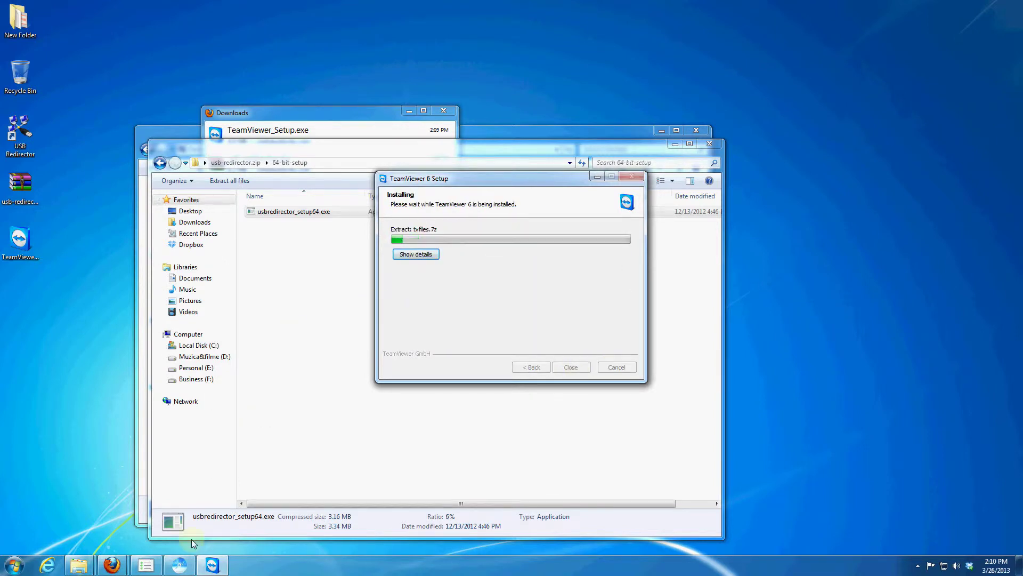
mouse_move(114, 563)
click(81, 514)
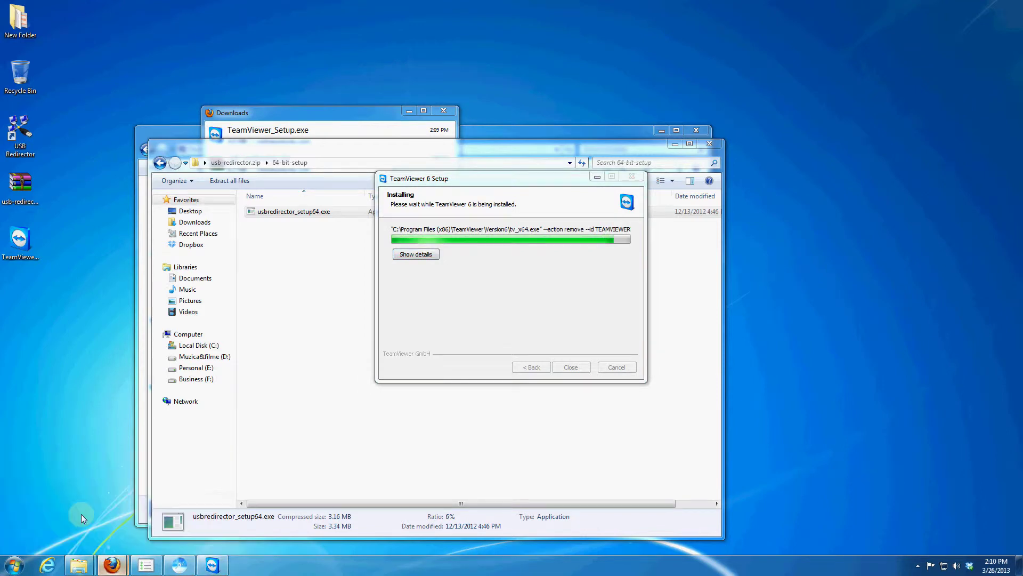
Choose Samsung and the i727 /i727R Galaxy S2 Skyrocket model, then load its settings page.
scroll(213, 215, up, 1)
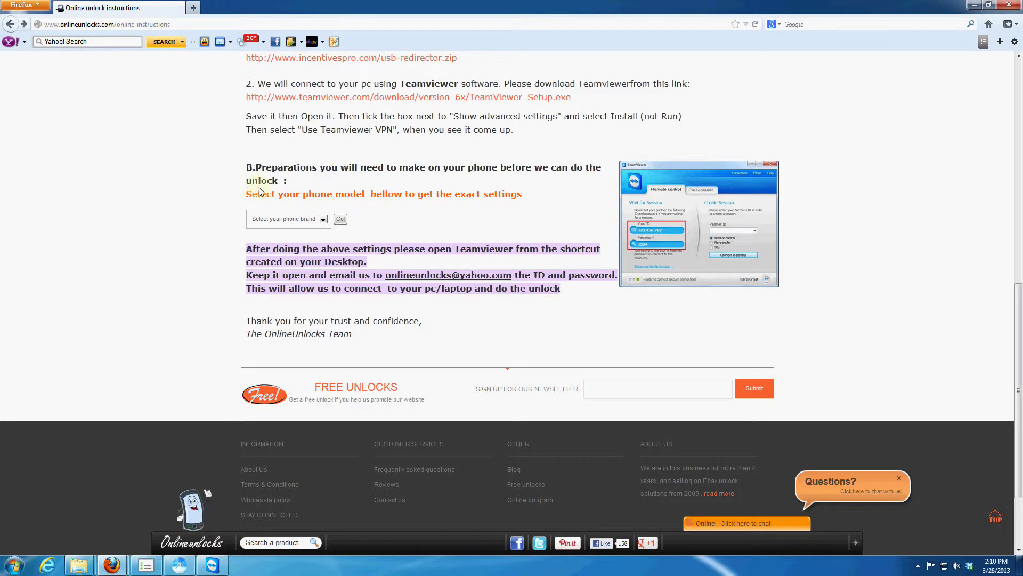
click(286, 218)
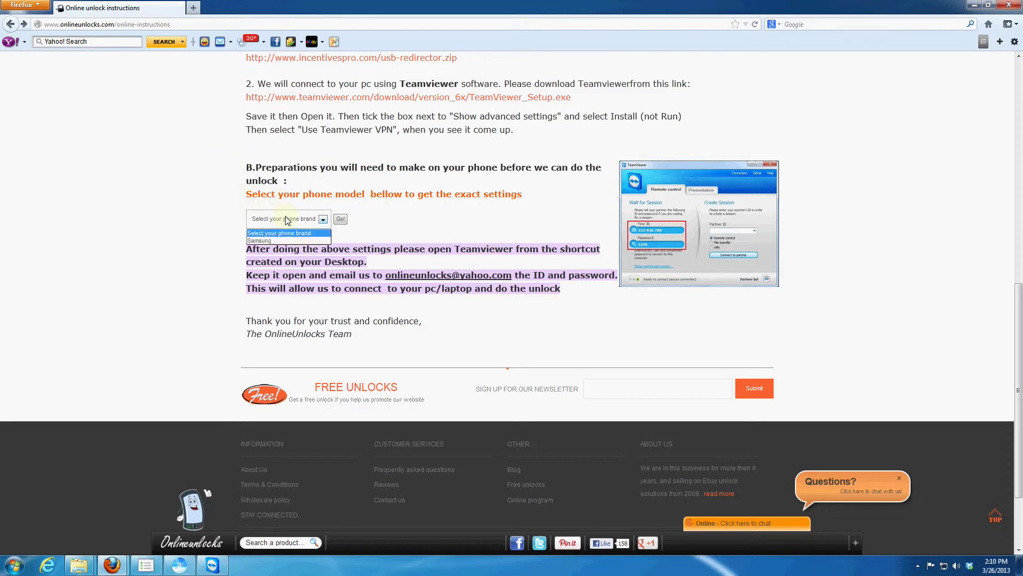
click(280, 235)
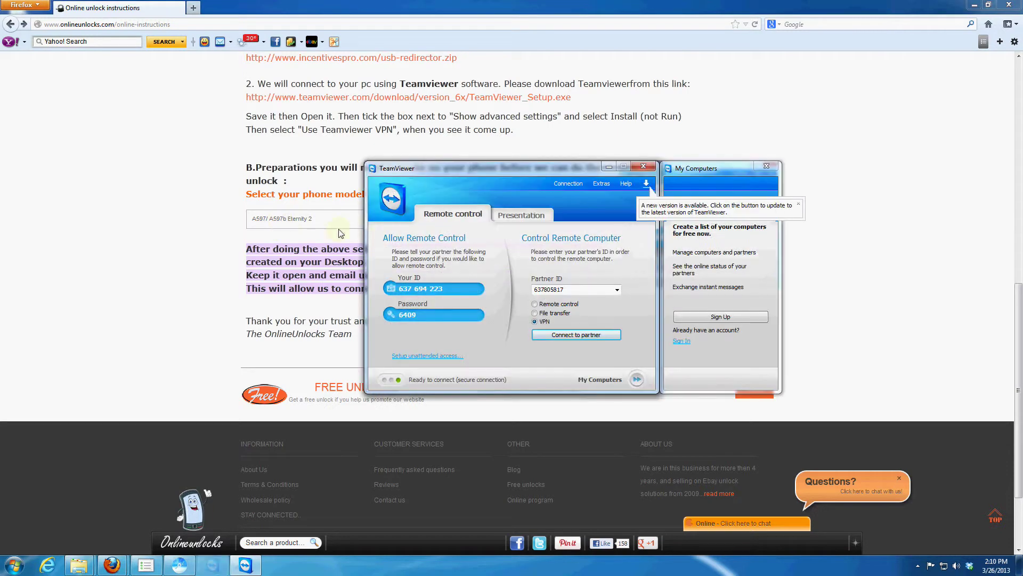
click(374, 218)
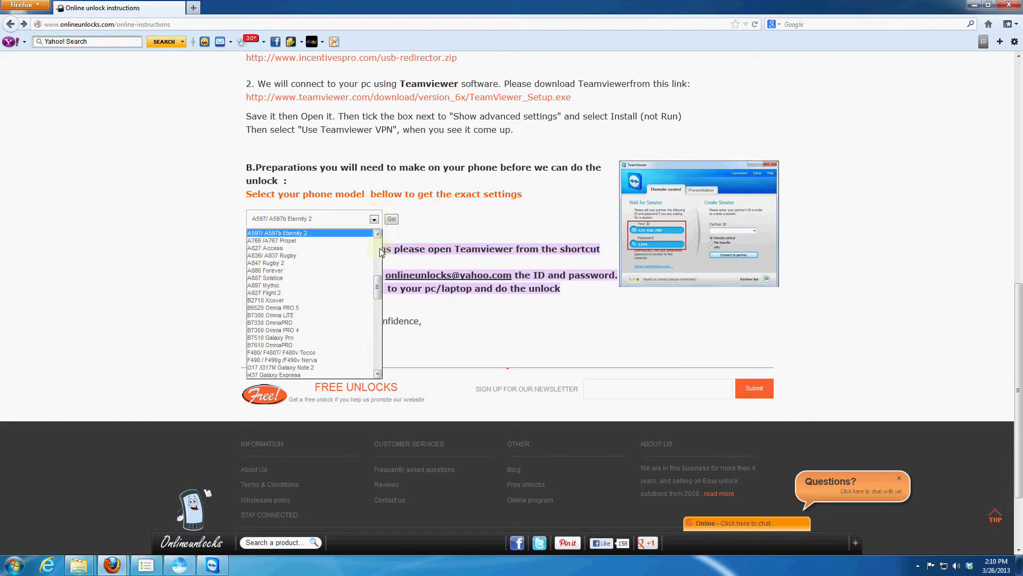
drag(378, 290, 386, 272)
scroll(299, 362, down, 1)
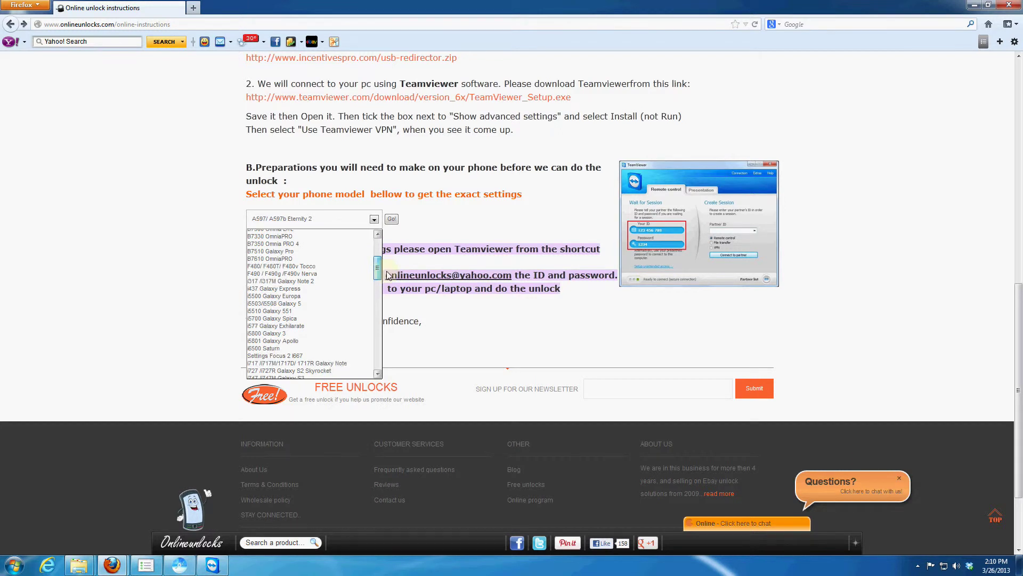
click(290, 366)
click(390, 220)
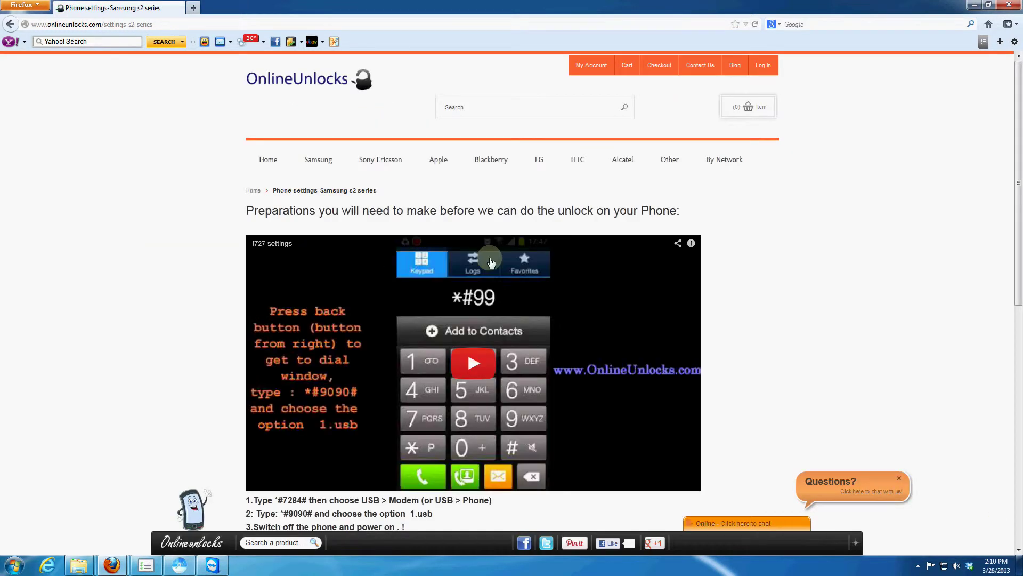
scroll(795, 265, down, 4)
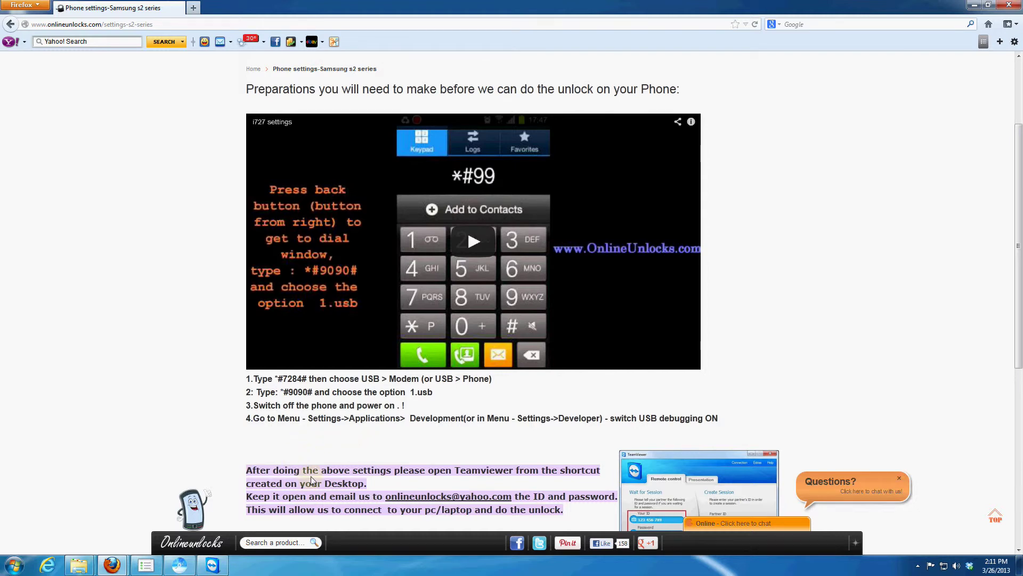
Open TeamViewer's main window and move it to the top-right beside the settings page.
click(212, 565)
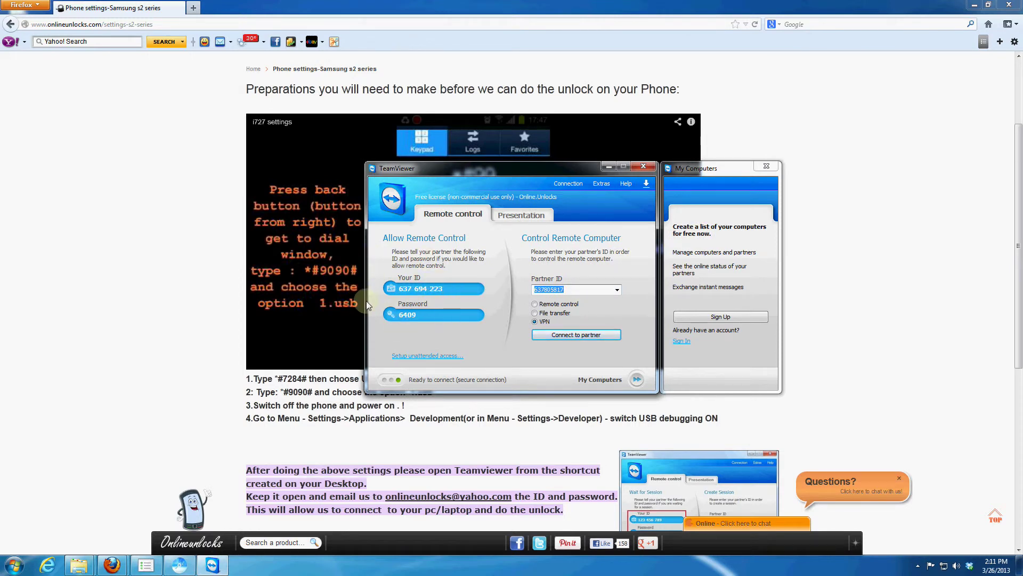
drag(453, 172, 680, 47)
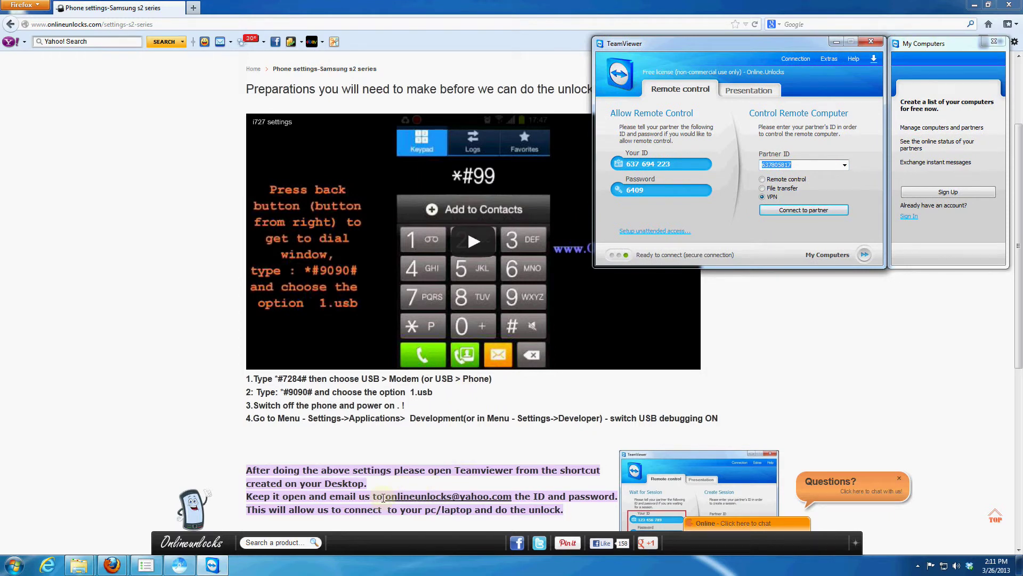